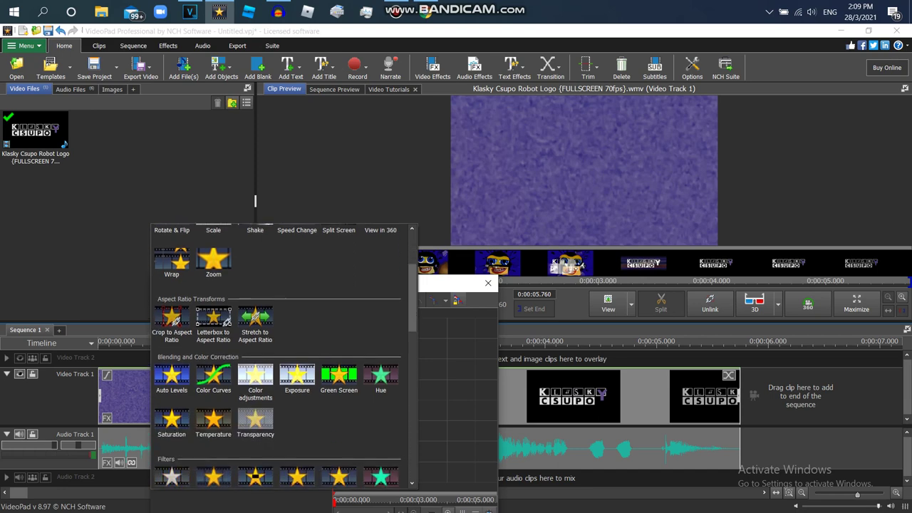
- Add a Border effect to the logo clip on Video Track 1
{"action": "scroll", "coordinate": [281, 356], "scroll_direction": "up", "scroll_amount": 7}
{"action": "scroll", "coordinate": [281, 356], "scroll_direction": "up", "scroll_amount": 1}
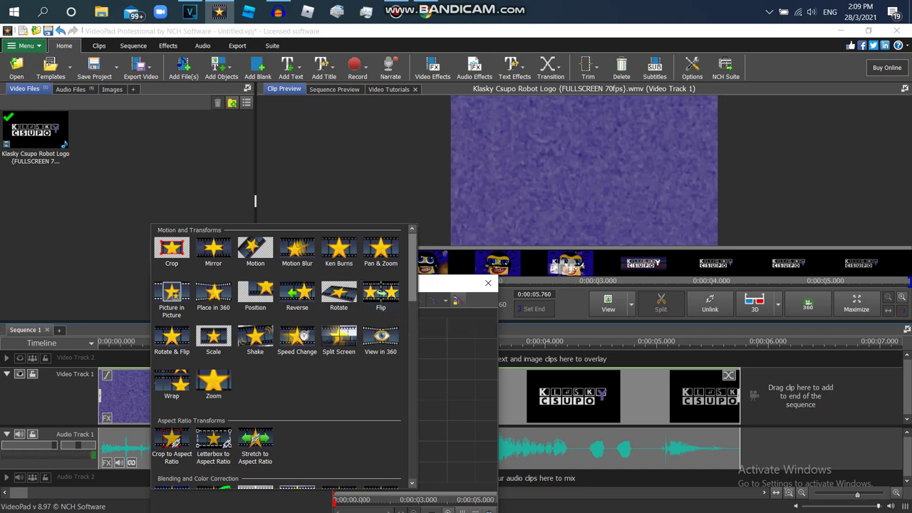
{"action": "scroll", "coordinate": [282, 356], "scroll_direction": "down", "scroll_amount": 10}
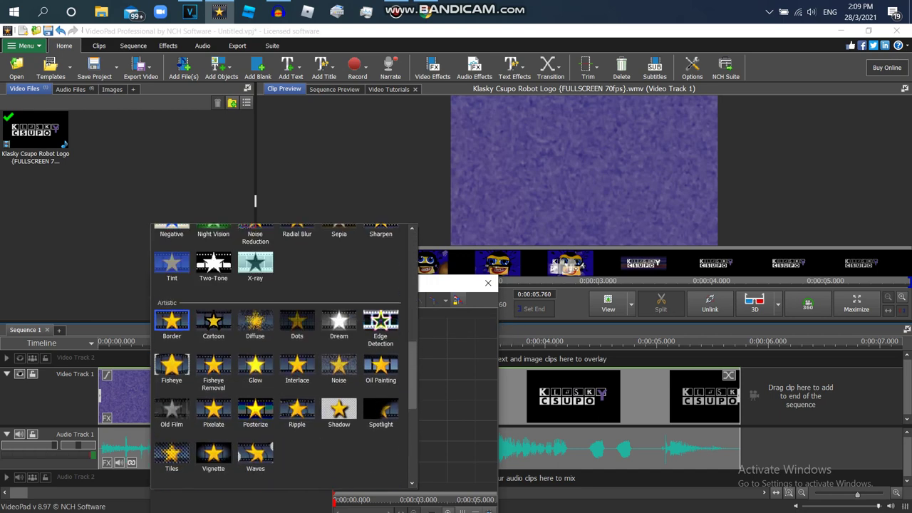
{"action": "left_click", "coordinate": [172, 339]}
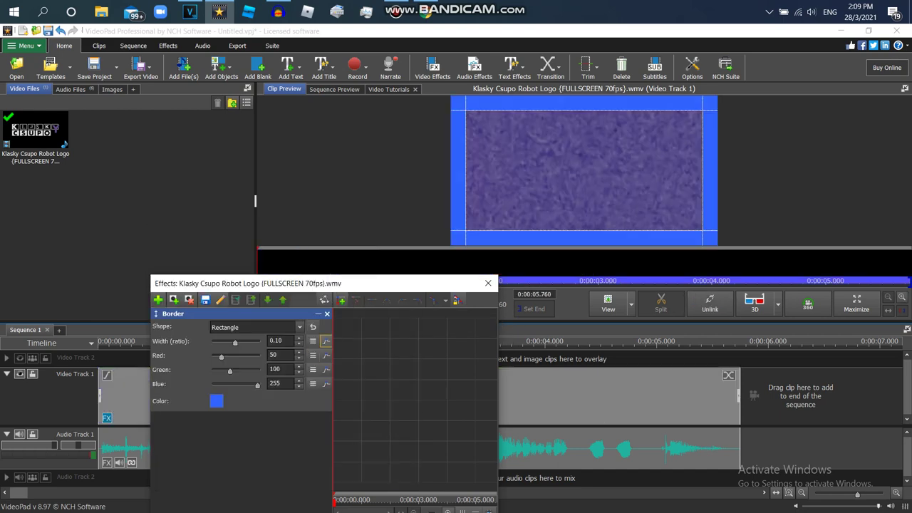
- Add a Mirror effect to the video clip and set its direction to Right to left
{"action": "left_click", "coordinate": [158, 299]}
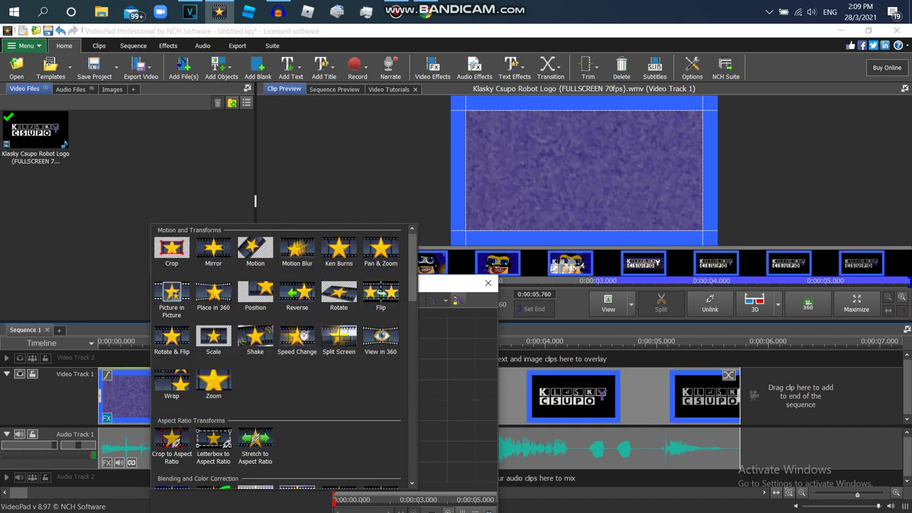
{"action": "left_click_drag", "start_coordinate": [412, 267], "coordinate": [411, 267]}
{"action": "left_click", "coordinate": [214, 251]}
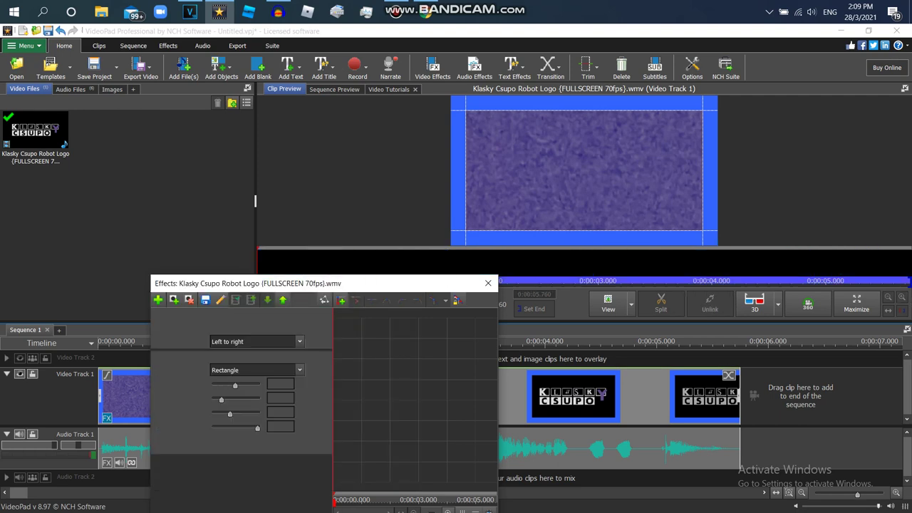
{"action": "left_click", "coordinate": [299, 341]}
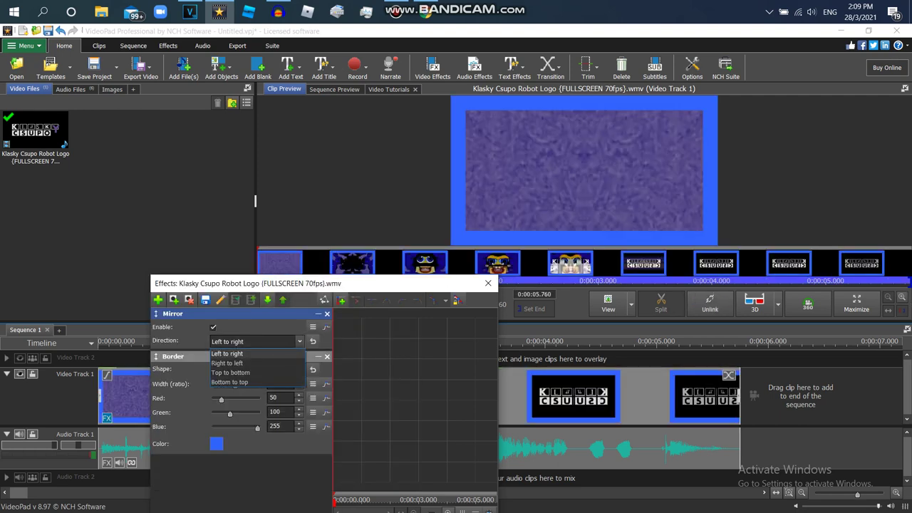
{"action": "left_click", "coordinate": [226, 362]}
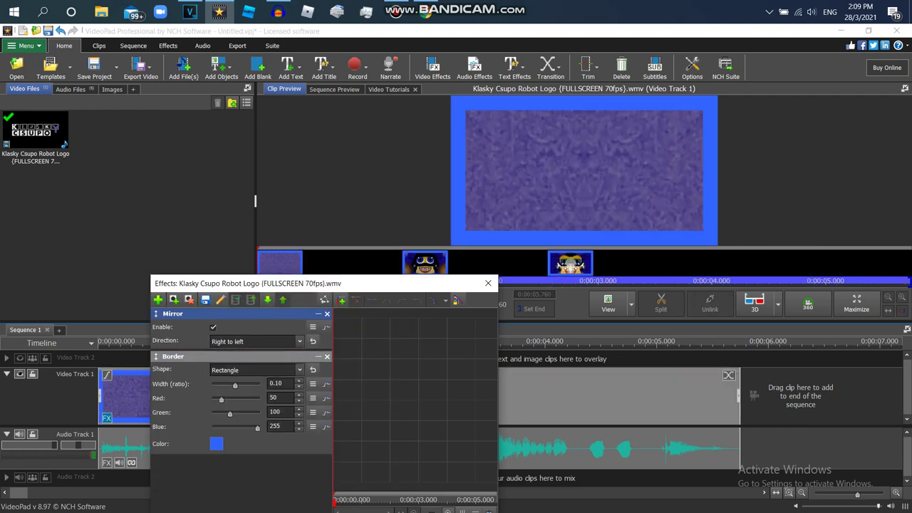
- Add a Rotate effect to the video clip
{"action": "left_click", "coordinate": [158, 300]}
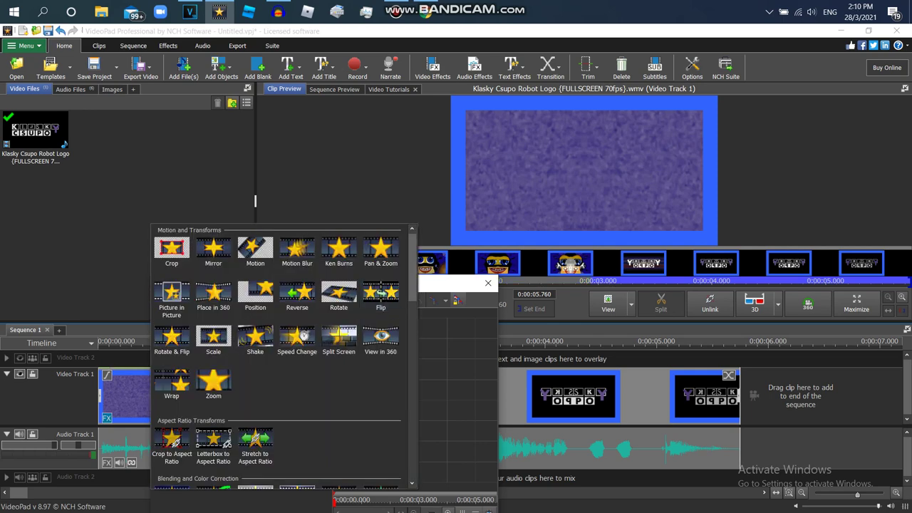
{"action": "scroll", "coordinate": [278, 356], "scroll_direction": "down", "scroll_amount": 1}
{"action": "scroll", "coordinate": [284, 354], "scroll_direction": "up", "scroll_amount": 1}
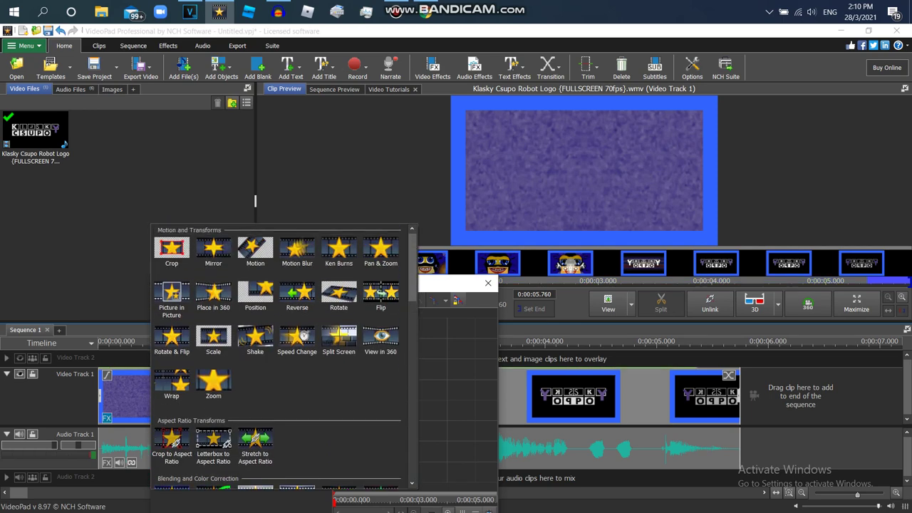
{"action": "scroll", "coordinate": [284, 356], "scroll_direction": "down", "scroll_amount": 3}
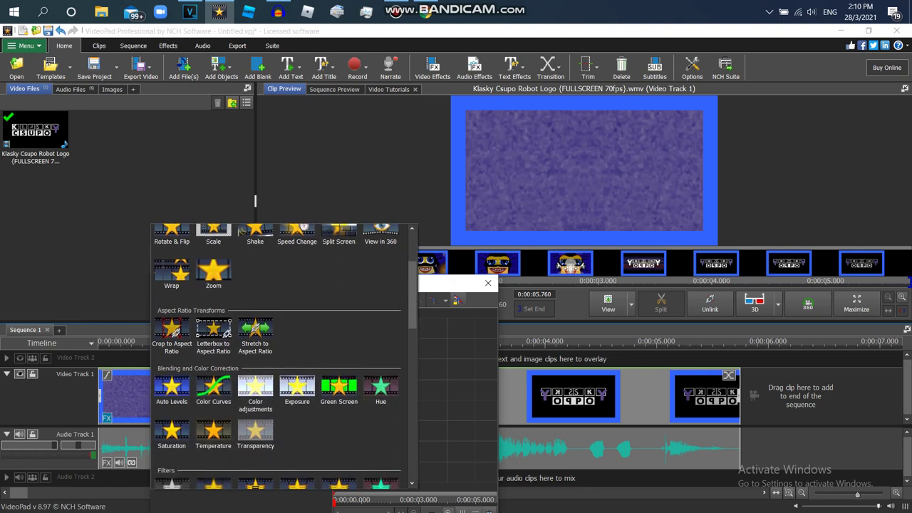
{"action": "scroll", "coordinate": [285, 356], "scroll_direction": "up", "scroll_amount": 1}
{"action": "scroll", "coordinate": [284, 356], "scroll_direction": "up", "scroll_amount": 2}
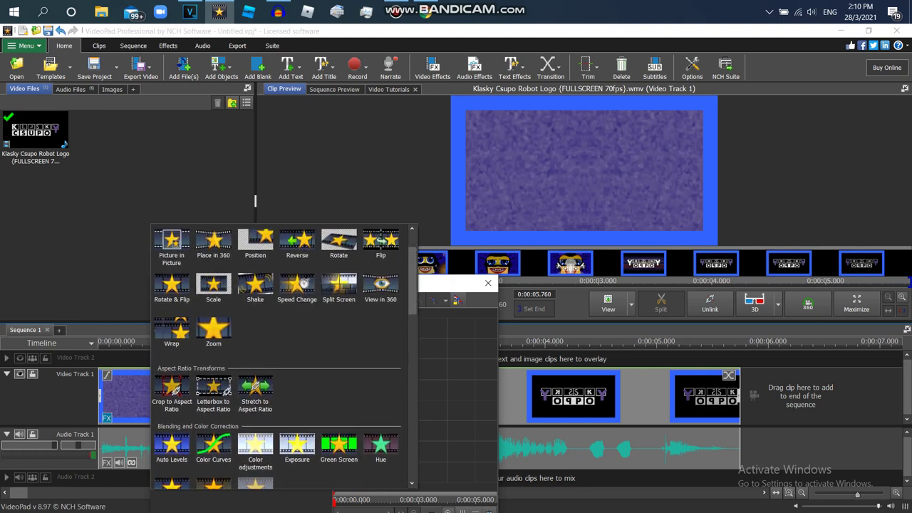
{"action": "left_click", "coordinate": [338, 292]}
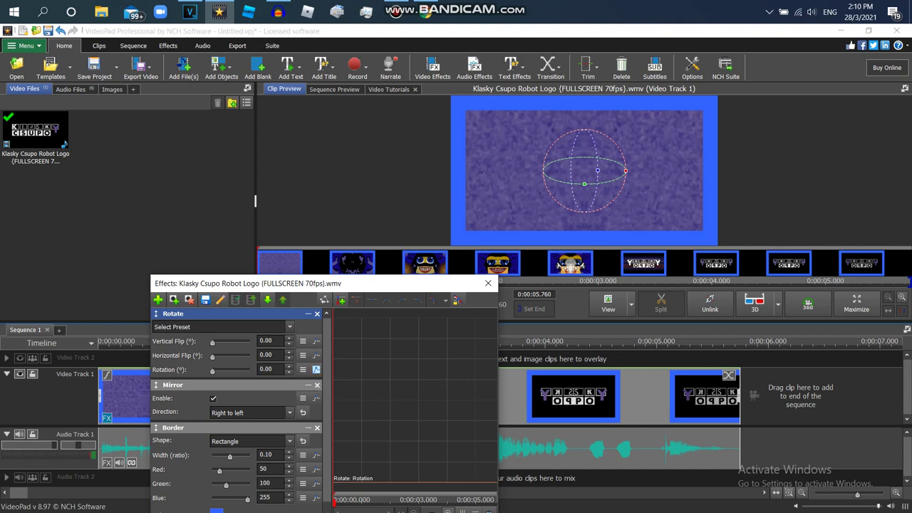
- Move the Effects window up so its whole keyframe graph is accessible, and place the playhead at the clip's end
{"action": "left_click_drag", "start_coordinate": [335, 503], "coordinate": [497, 503]}
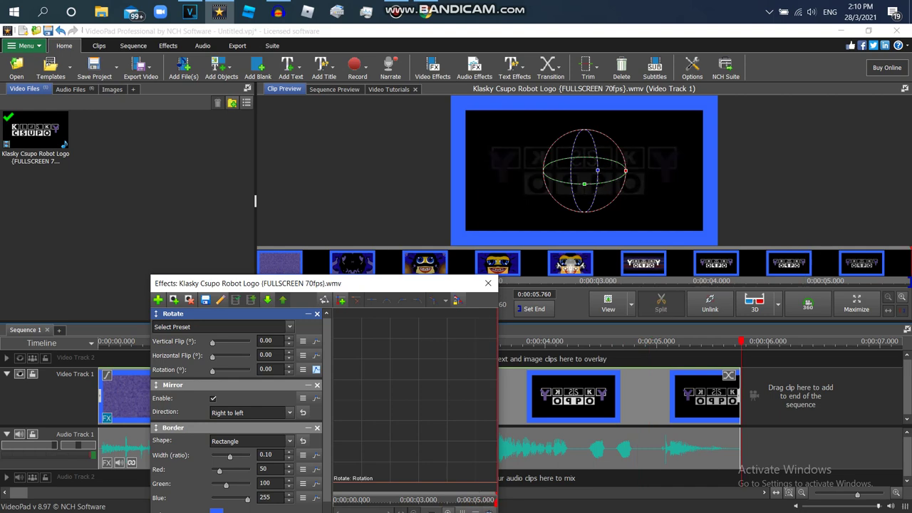
{"action": "key", "text": "space"}
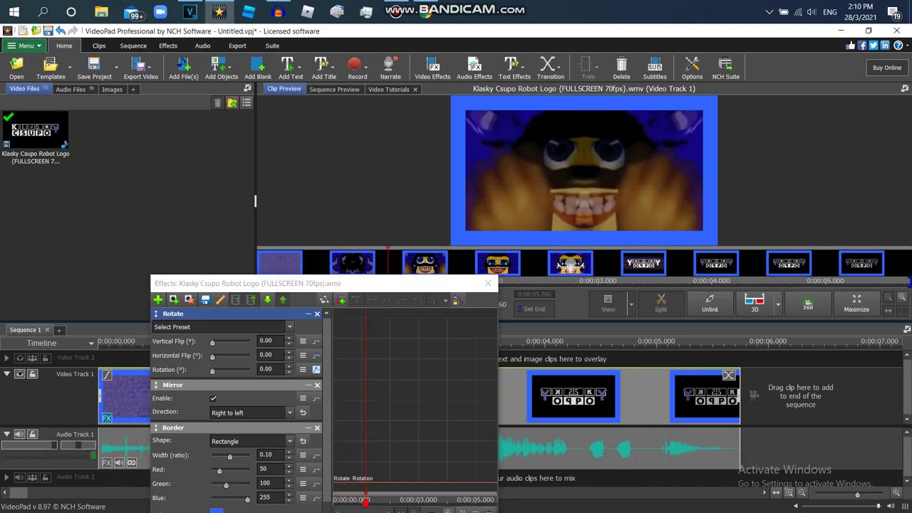
{"action": "left_click_drag", "start_coordinate": [306, 284], "coordinate": [310, 218]}
{"action": "left_click", "coordinate": [304, 308]}
{"action": "left_click_drag", "start_coordinate": [250, 218], "coordinate": [272, 180]}
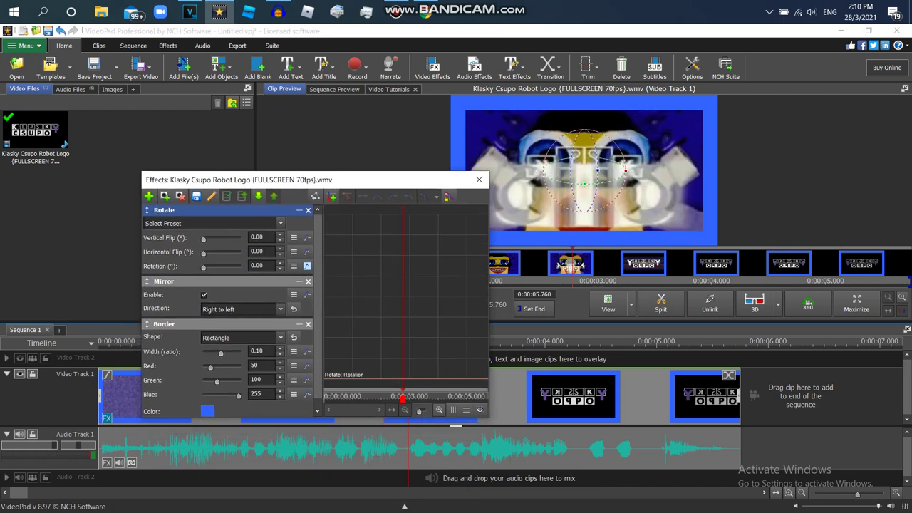
{"action": "left_click_drag", "start_coordinate": [403, 398], "coordinate": [487, 399]}
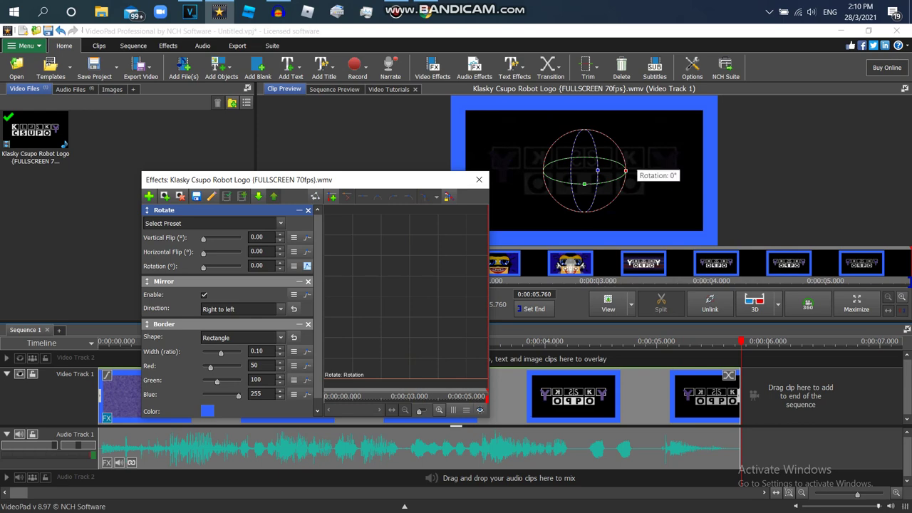
{"action": "left_click_drag", "start_coordinate": [625, 171], "coordinate": [583, 129]}
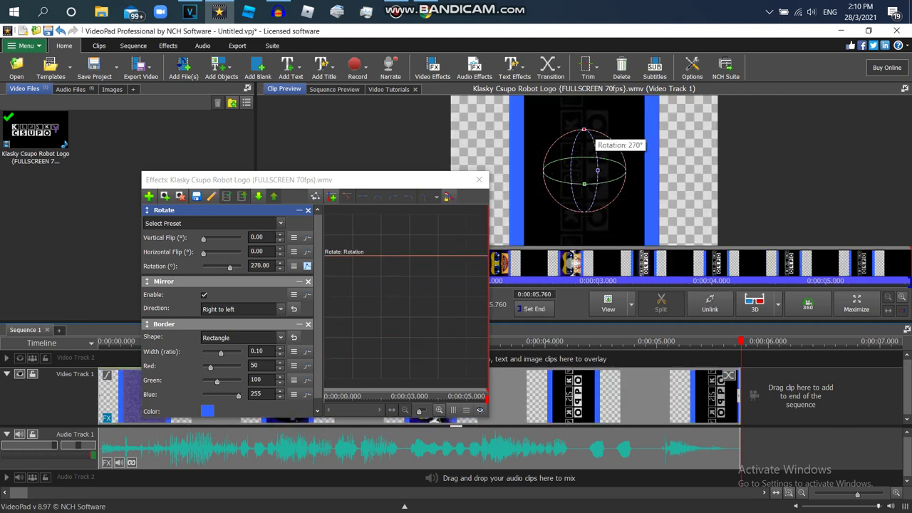
{"action": "left_click_drag", "start_coordinate": [584, 131], "coordinate": [625, 171]}
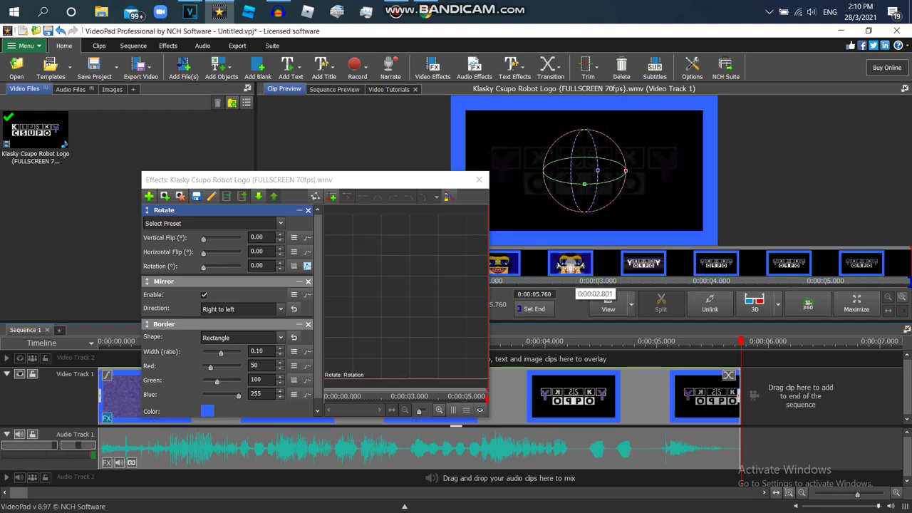
{"action": "left_click_drag", "start_coordinate": [574, 265], "coordinate": [899, 287]}
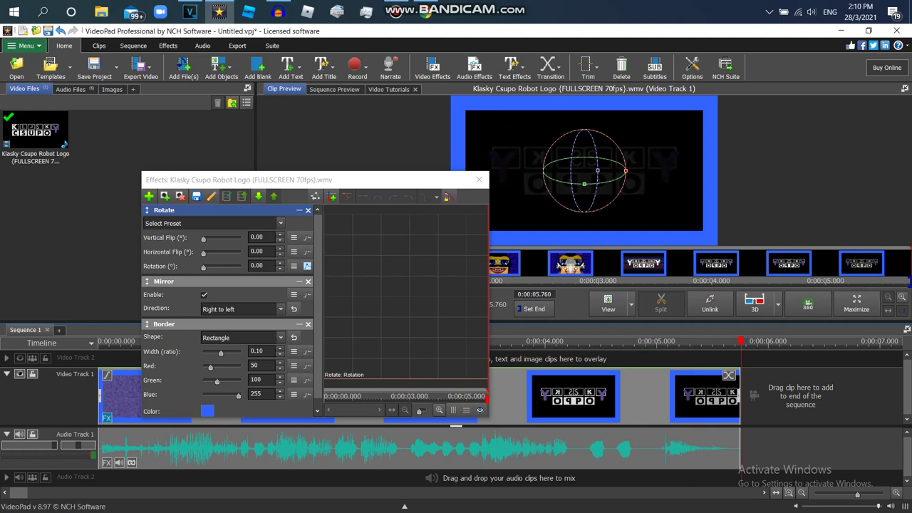
- Add a keyframe to the Rotate effect's Rotation line and move it to the end of the clip
{"action": "left_click", "coordinate": [348, 379]}
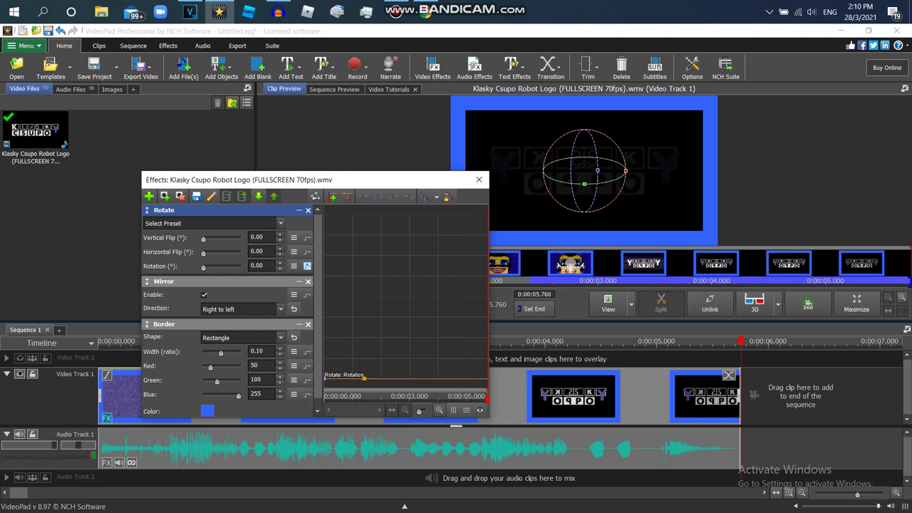
{"action": "left_click_drag", "start_coordinate": [364, 377], "coordinate": [486, 376]}
{"action": "mouse_move", "coordinate": [625, 171]}
{"action": "left_mouse_down"}
{"action": "mouse_move", "coordinate": [584, 212]}
{"action": "mouse_move", "coordinate": [543, 175]}
{"action": "mouse_move", "coordinate": [554, 141]}
{"action": "mouse_move", "coordinate": [573, 131]}
{"action": "mouse_move", "coordinate": [613, 141]}
{"action": "mouse_move", "coordinate": [625, 171]}
{"action": "left_mouse_up"}
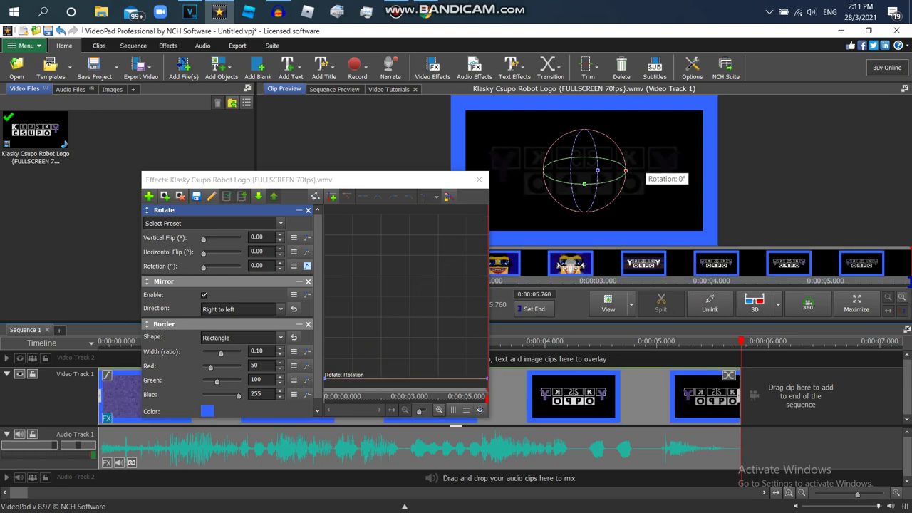
{"action": "left_click_drag", "start_coordinate": [586, 274], "coordinate": [902, 287]}
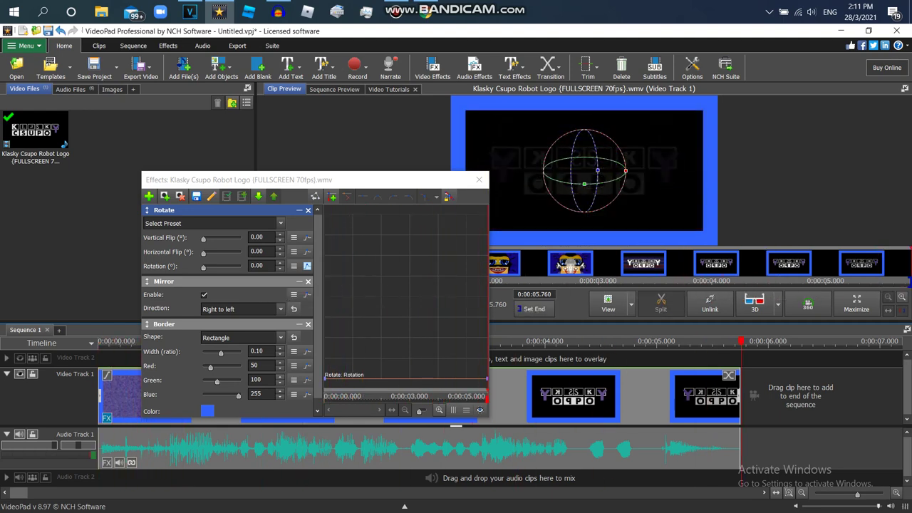
- Try rotating the clip to about 270° at the end keyframe using the preview's rotation handle
{"action": "left_click_drag", "start_coordinate": [625, 171], "coordinate": [584, 130]}
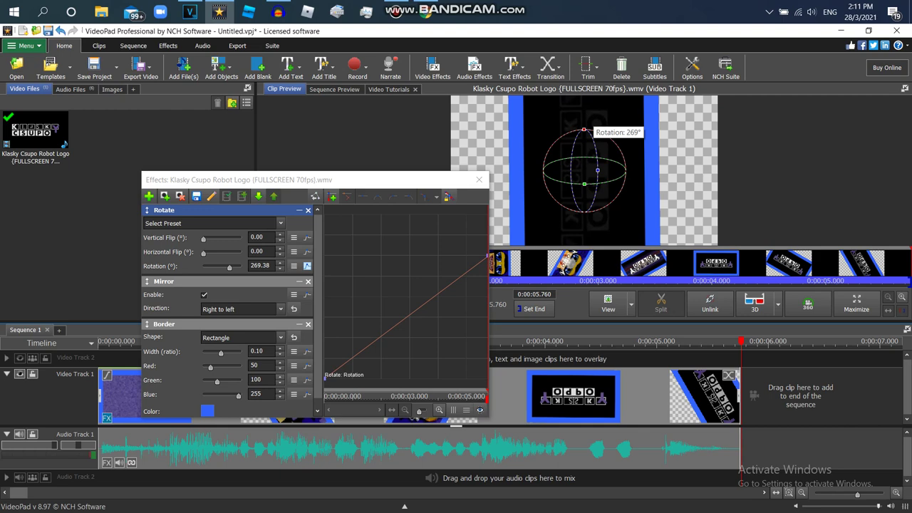
{"action": "left_click_drag", "start_coordinate": [584, 130], "coordinate": [585, 130]}
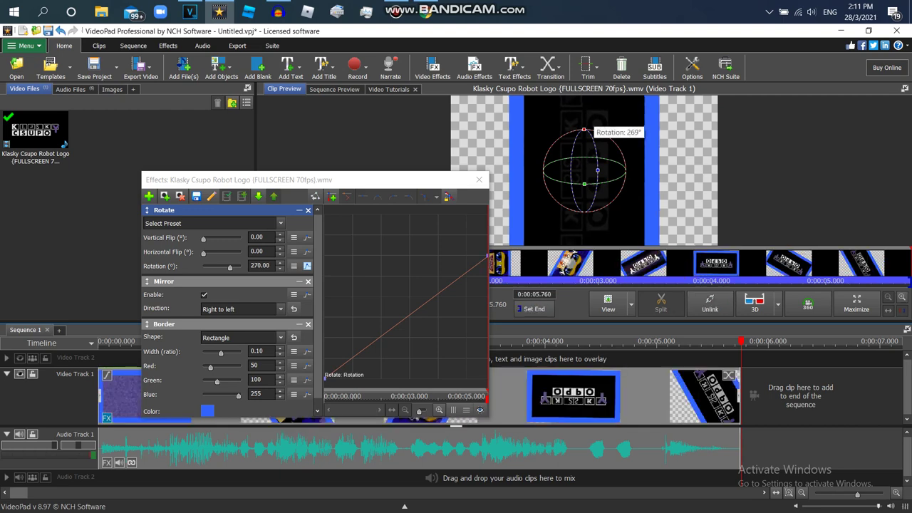
{"action": "left_click_drag", "start_coordinate": [584, 130], "coordinate": [625, 170]}
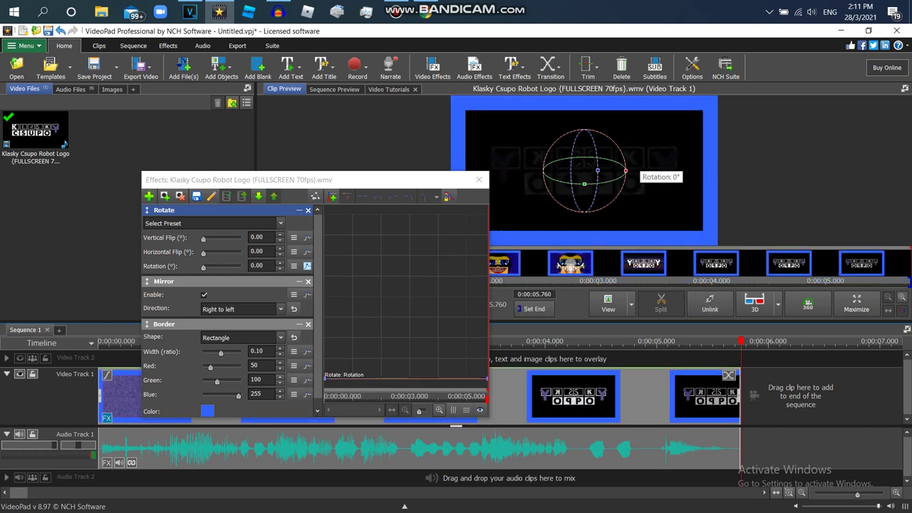
{"action": "left_click_drag", "start_coordinate": [625, 170], "coordinate": [625, 171]}
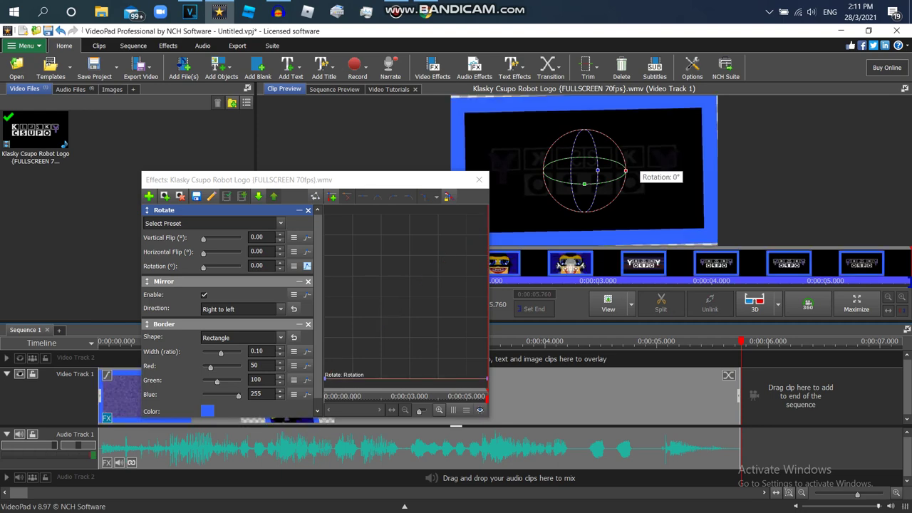
- Set the Rotation value at the clip's end keyframe to 360° and scrub through the preview to check the spin
{"action": "double_click", "coordinate": [257, 266]}
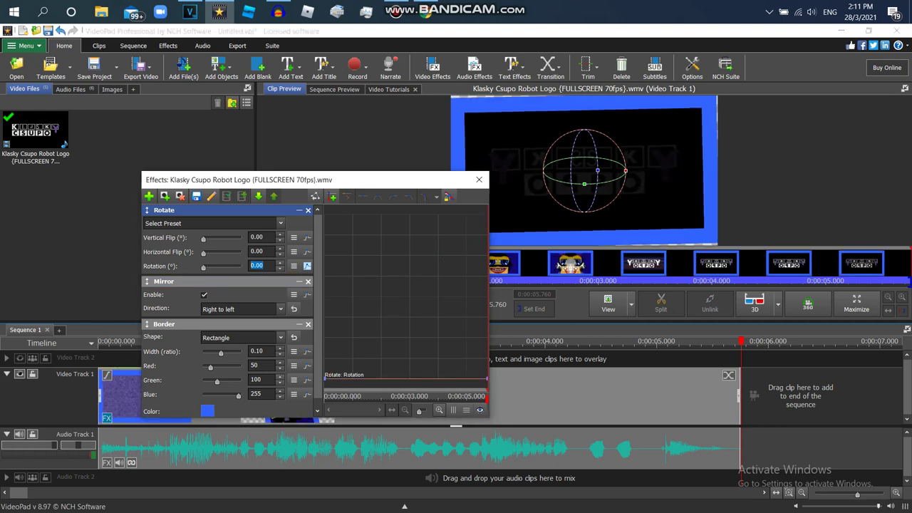
{"action": "type", "text": "360"}
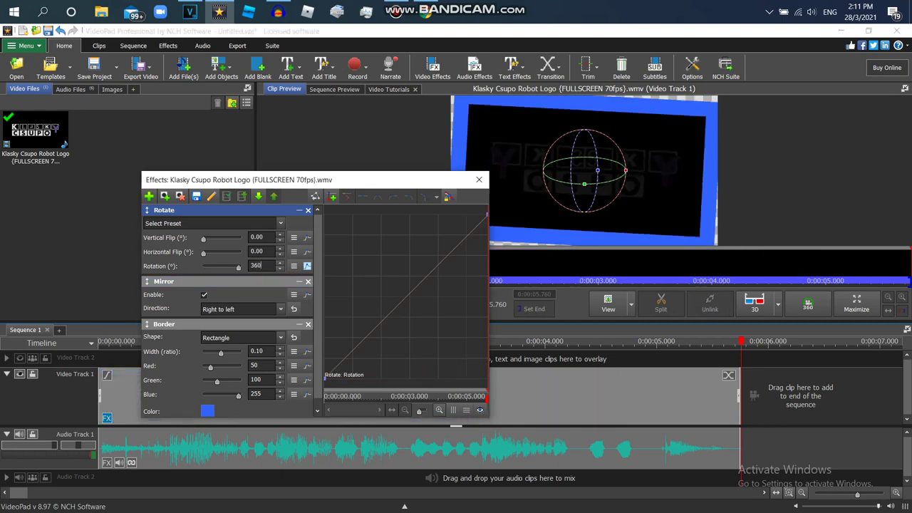
{"action": "left_click", "coordinate": [263, 252]}
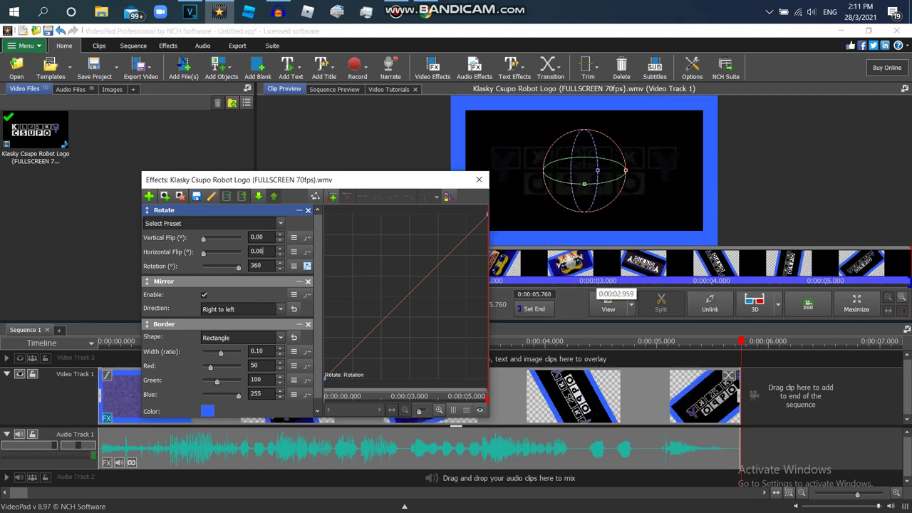
{"action": "left_click", "coordinate": [579, 280]}
{"action": "left_click_drag", "start_coordinate": [579, 280], "coordinate": [402, 280]}
- Add a Waves effect to the video clip
{"action": "left_click", "coordinate": [149, 197]}
{"action": "left_click_drag", "start_coordinate": [404, 246], "coordinate": [403, 308]}
{"action": "scroll", "coordinate": [271, 342], "scroll_direction": "down", "scroll_amount": 11}
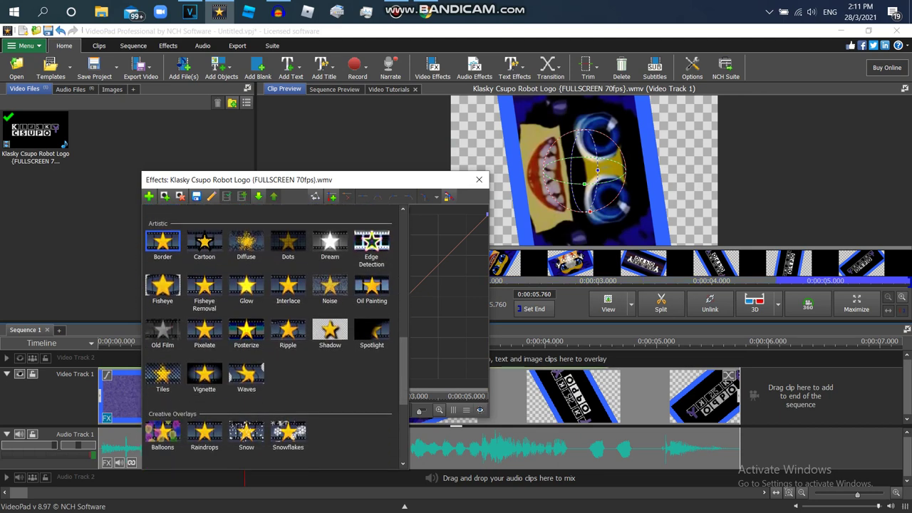
{"action": "left_click", "coordinate": [247, 377]}
- Save the video effects as a template named Reverse Echo Wave Spin, and preview the clip's playback with the Effects window closed
{"action": "left_click", "coordinate": [196, 196]}
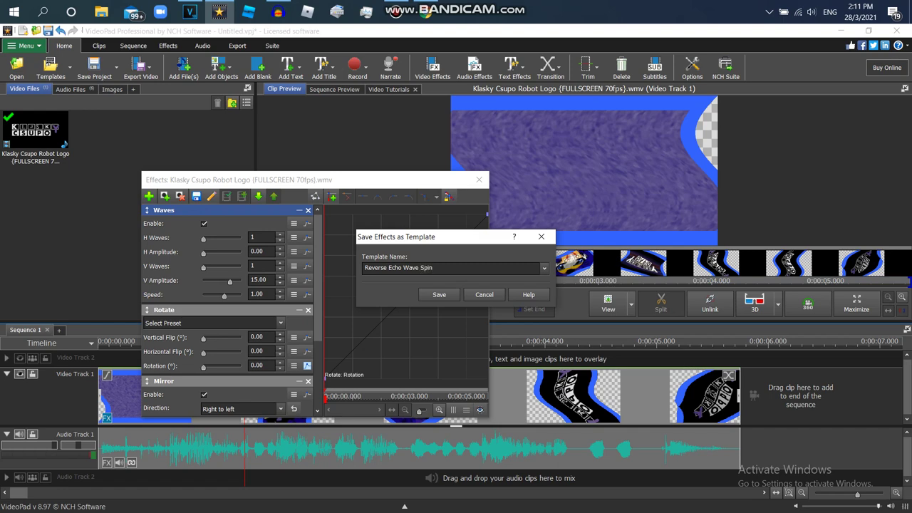
{"action": "left_click", "coordinate": [438, 295]}
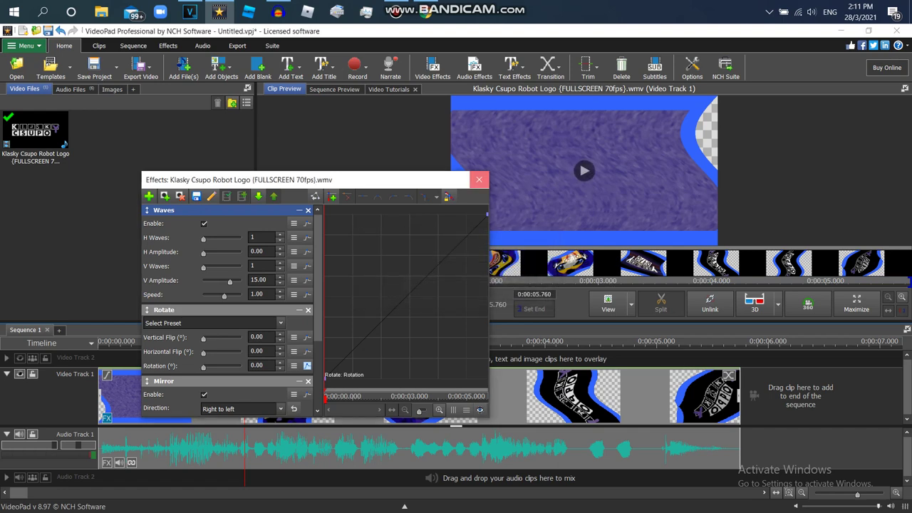
{"action": "left_click", "coordinate": [479, 179]}
{"action": "left_click", "coordinate": [304, 310]}
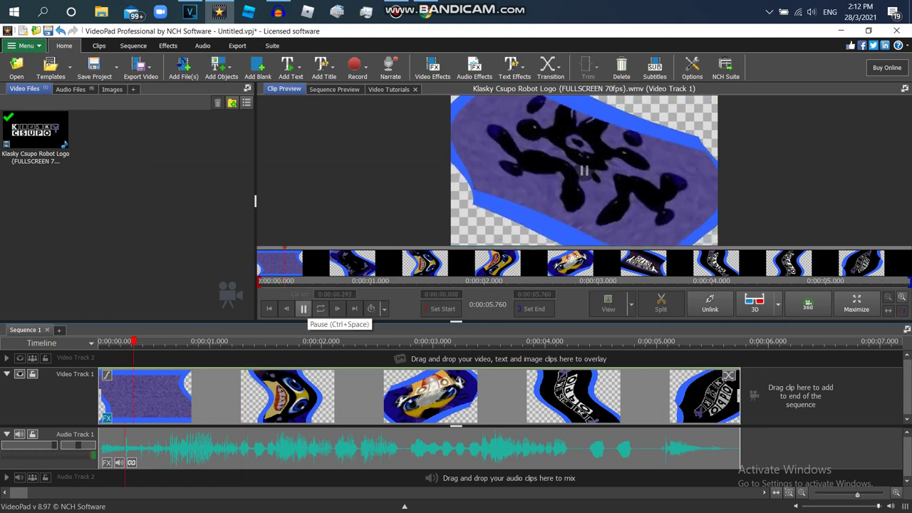
{"action": "left_click", "coordinate": [304, 309]}
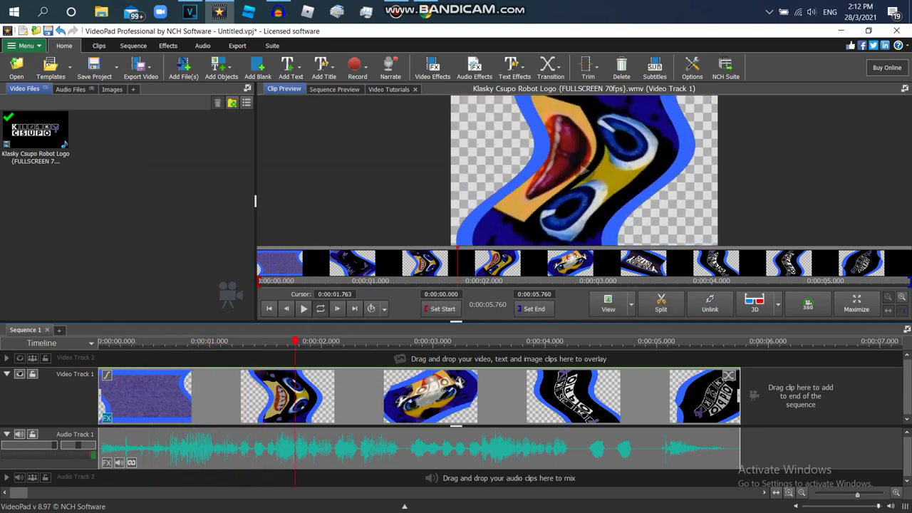
- Add Reverse and Echo effects to the clip's audio, and play the clip with the Effects window moved clear of the preview
{"action": "left_click", "coordinate": [106, 462]}
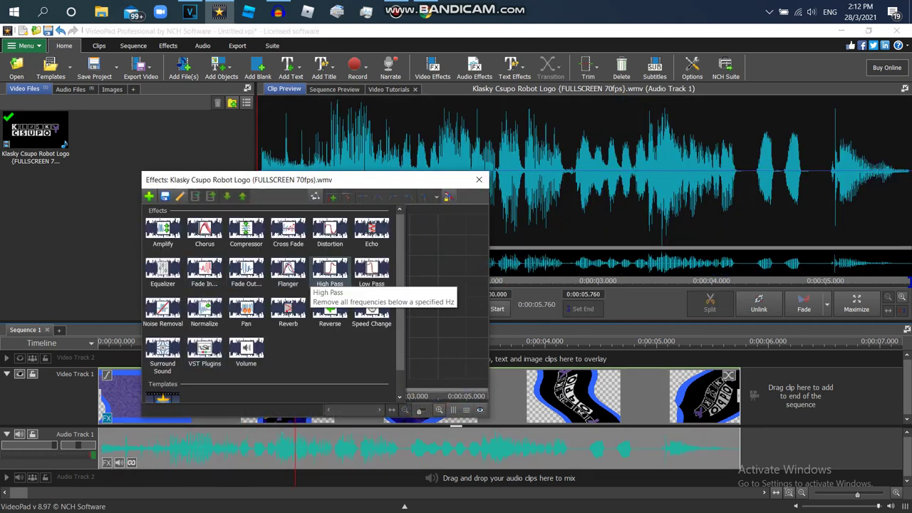
{"action": "left_click", "coordinate": [330, 307]}
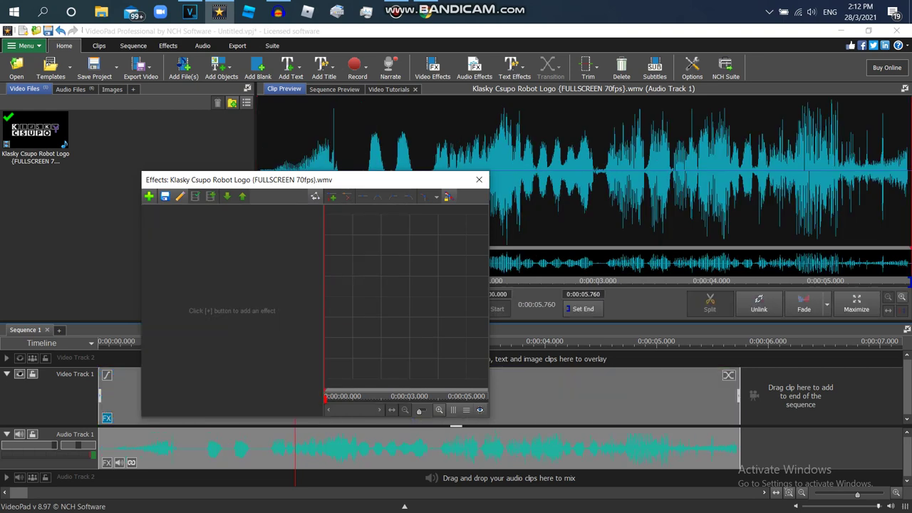
{"action": "left_click", "coordinate": [149, 195]}
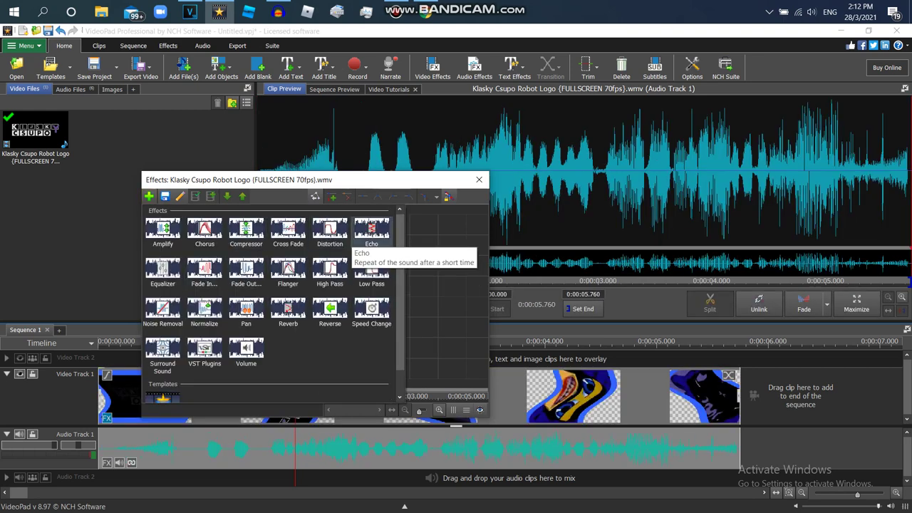
{"action": "left_click", "coordinate": [367, 235]}
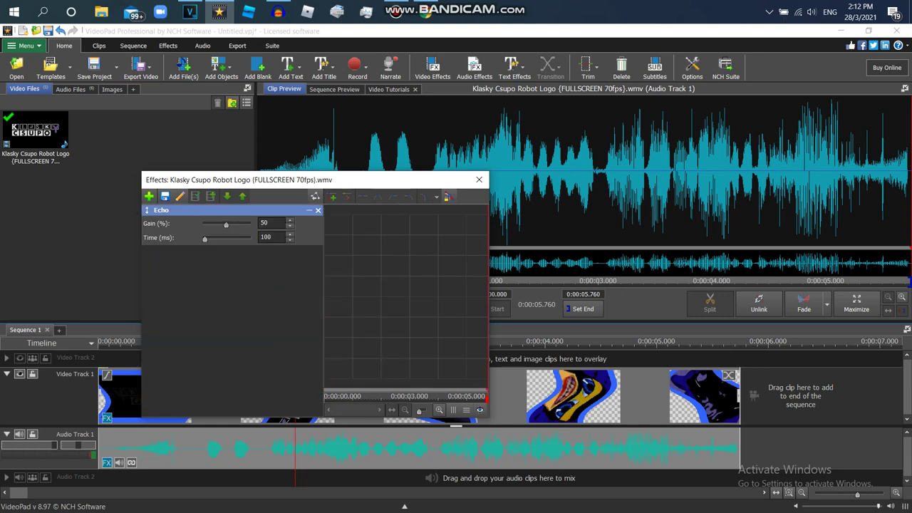
{"action": "left_click_drag", "start_coordinate": [431, 180], "coordinate": [450, 340]}
{"action": "left_click", "coordinate": [304, 308]}
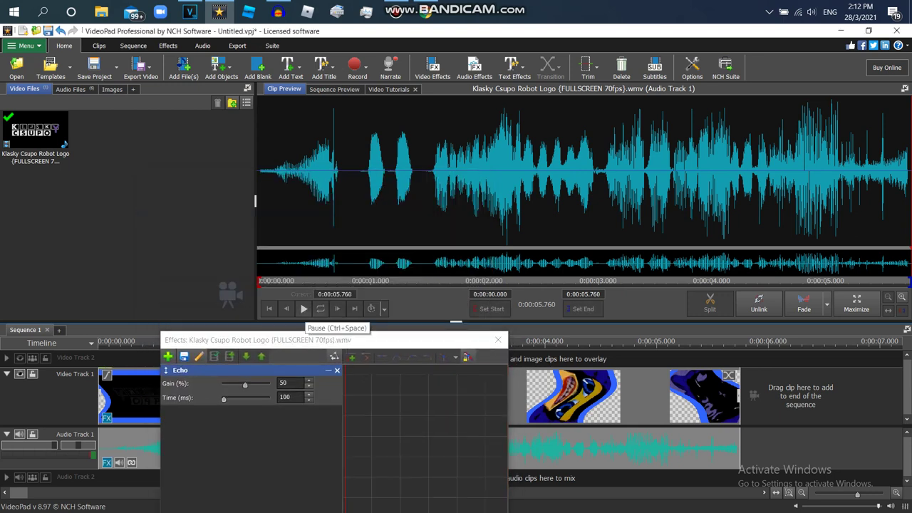
- Try Echo gain values of 23% and 51% during playback, and return the gain to 50%
{"action": "mouse_move", "coordinate": [245, 385]}
{"action": "left_mouse_down"}
{"action": "mouse_move", "coordinate": [235, 385]}
{"action": "mouse_move", "coordinate": [267, 385]}
{"action": "mouse_move", "coordinate": [232, 385]}
{"action": "left_mouse_up"}
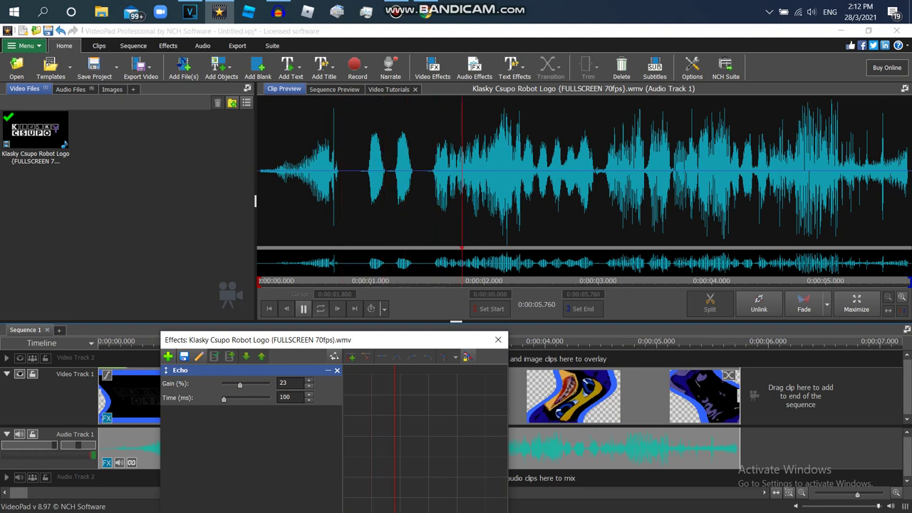
{"action": "left_click_drag", "start_coordinate": [245, 384], "coordinate": [245, 385]}
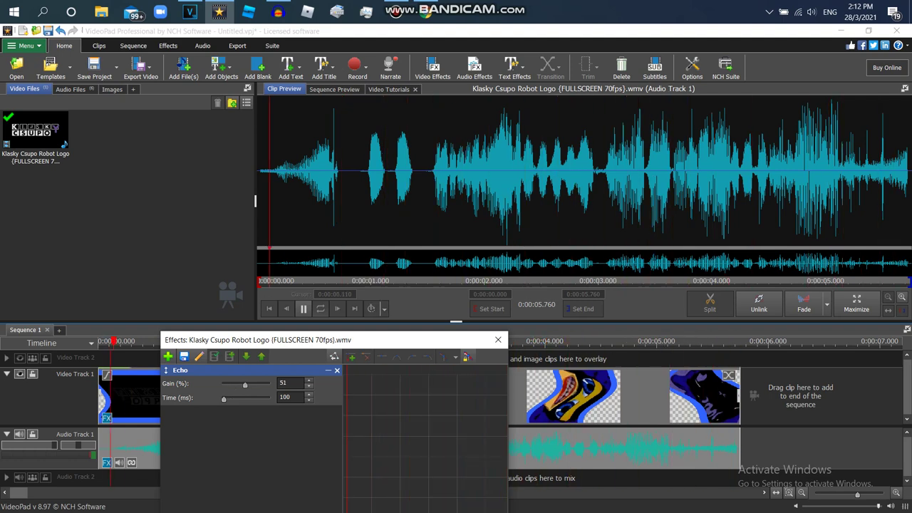
{"action": "key", "text": "Right"}
{"action": "key", "text": "Right"}
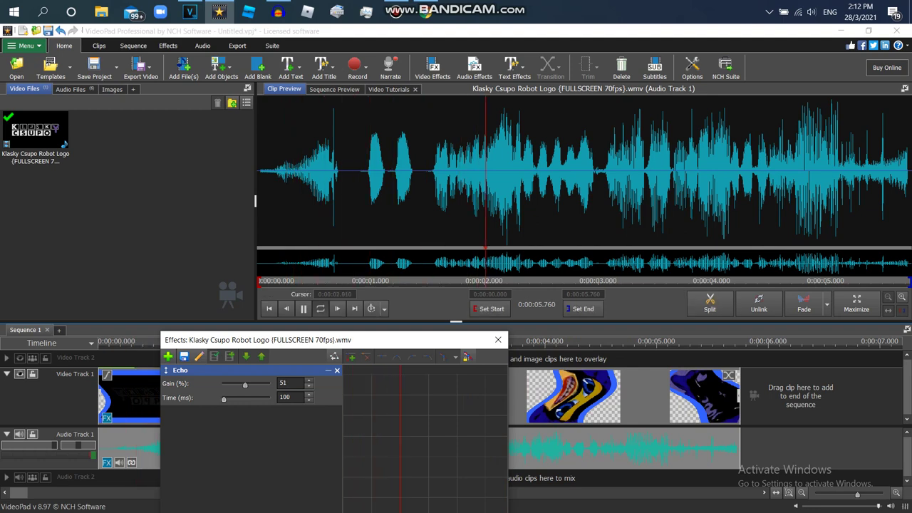
{"action": "type", "text": "0"}
- Set the Echo effect's time to 10 ms and its gain to 75%
{"action": "left_click", "coordinate": [290, 397]}
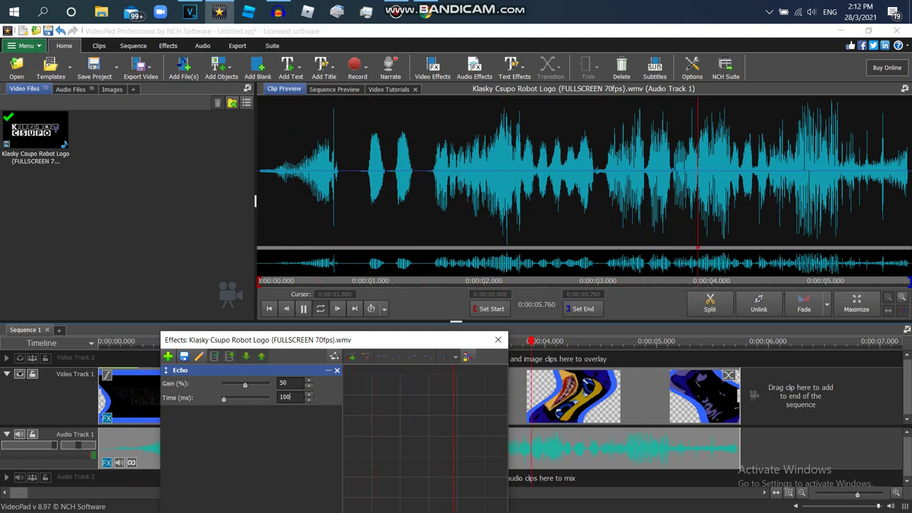
{"action": "left_click_drag", "start_coordinate": [237, 399], "coordinate": [267, 399]}
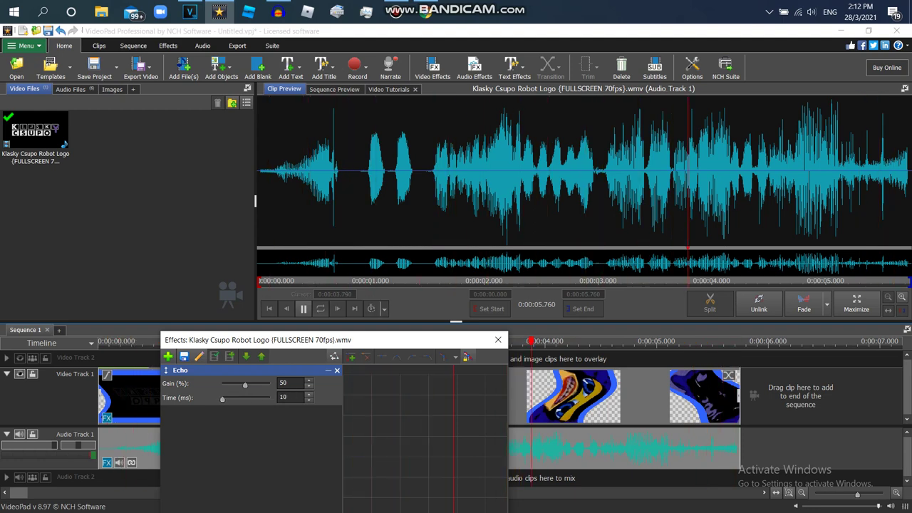
{"action": "double_click", "coordinate": [283, 383]}
{"action": "type", "text": "75"}
{"action": "left_click", "coordinate": [290, 397]}
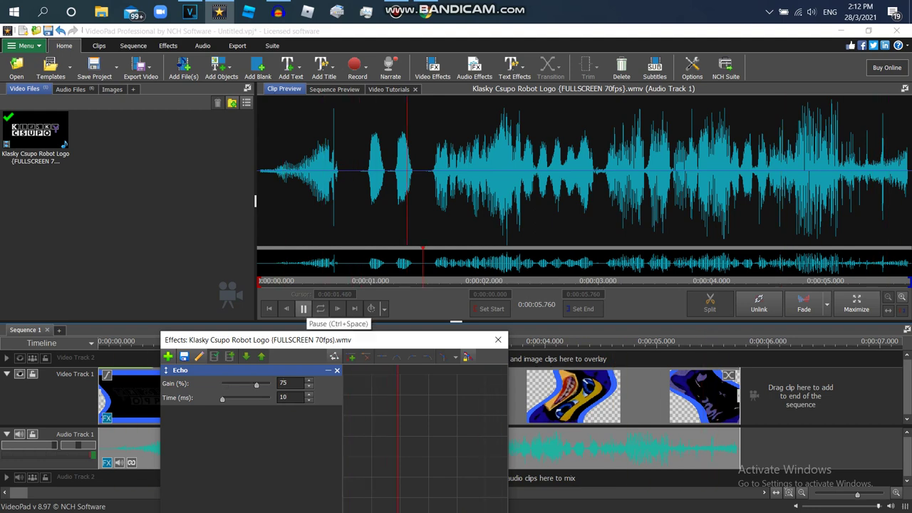
- Switch the audio clip's Reverse effect off and back on to compare how the echo sounds
{"action": "left_click", "coordinate": [168, 356]}
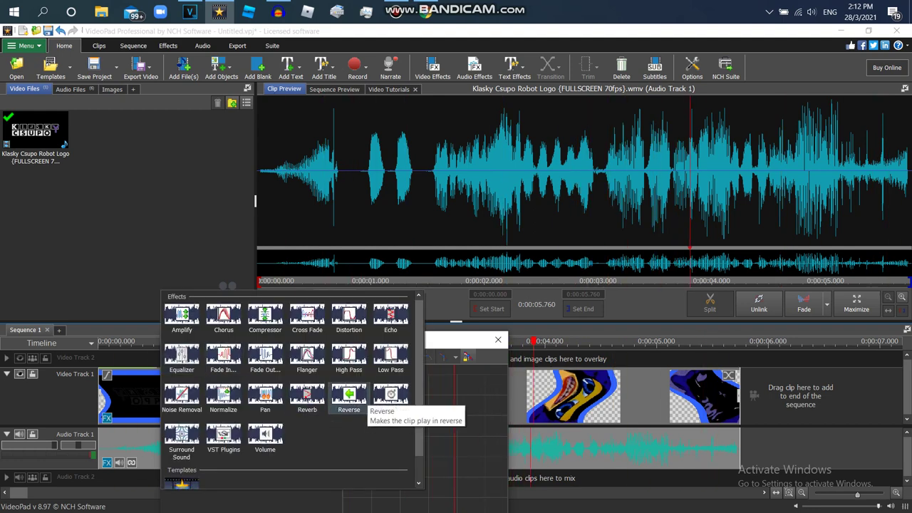
{"action": "left_click", "coordinate": [355, 397]}
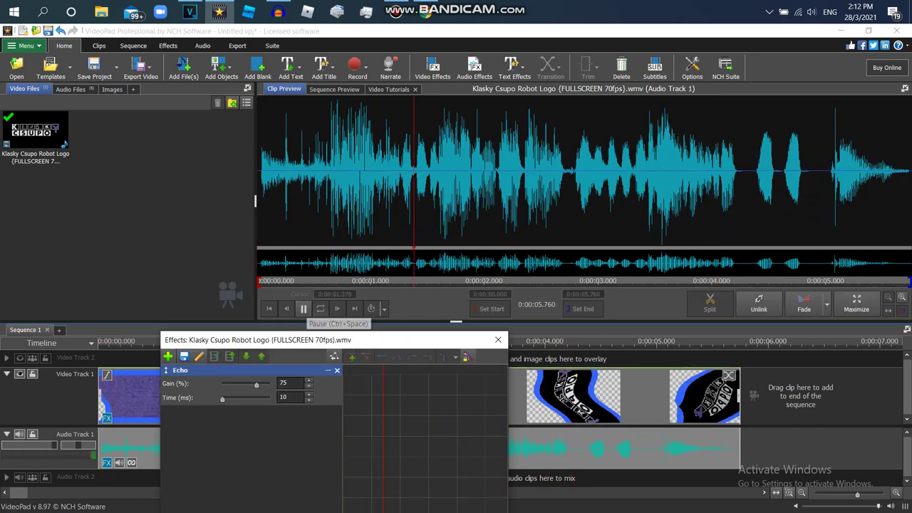
{"action": "left_click", "coordinate": [168, 356]}
{"action": "left_click", "coordinate": [346, 396]}
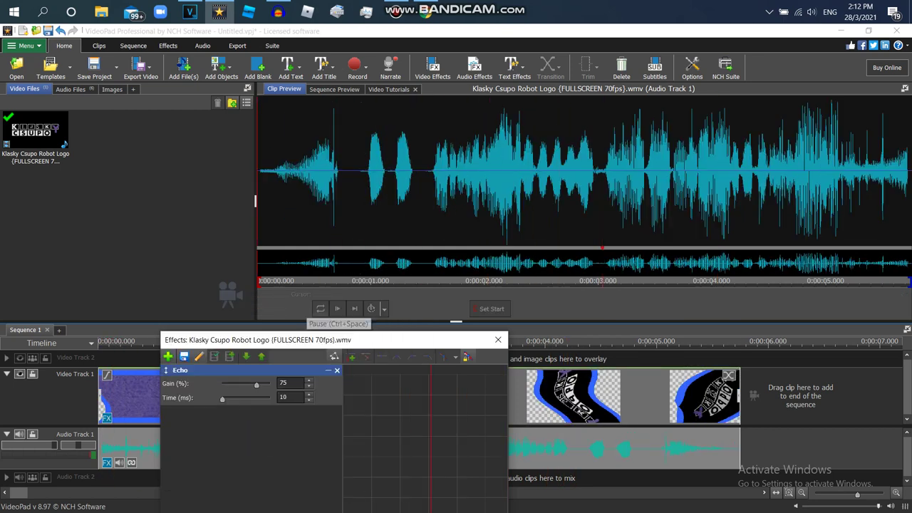
- Close the audio effects and save the processed audio clip as a new file
{"action": "left_click", "coordinate": [497, 339]}
{"action": "right_click", "coordinate": [490, 443]}
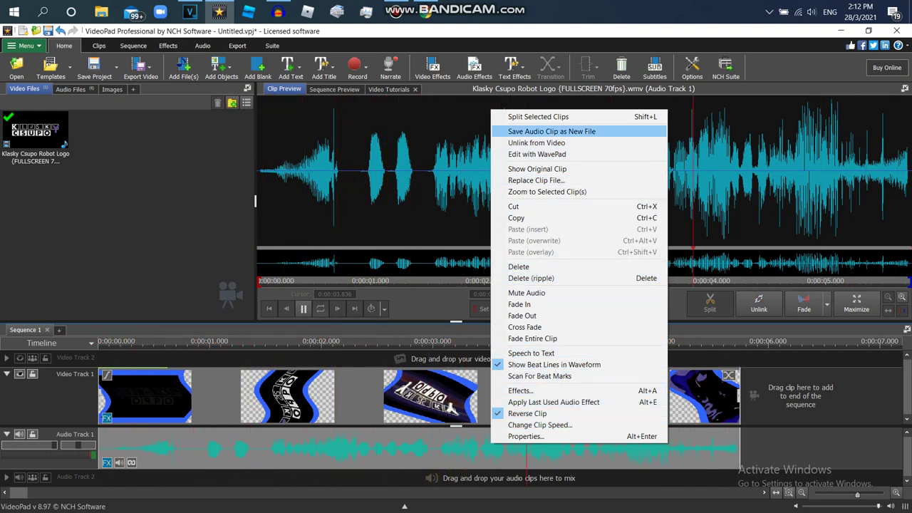
{"action": "key", "text": "Return"}
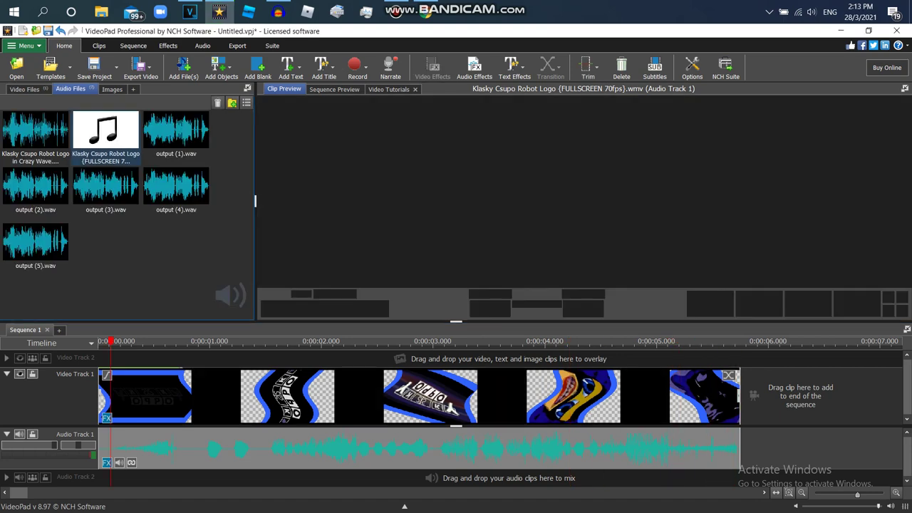
- Unlink the video from its audio, replace the original clip on Audio Track 1 with the newly saved audio file, and play the sequence
{"action": "right_click", "coordinate": [266, 397]}
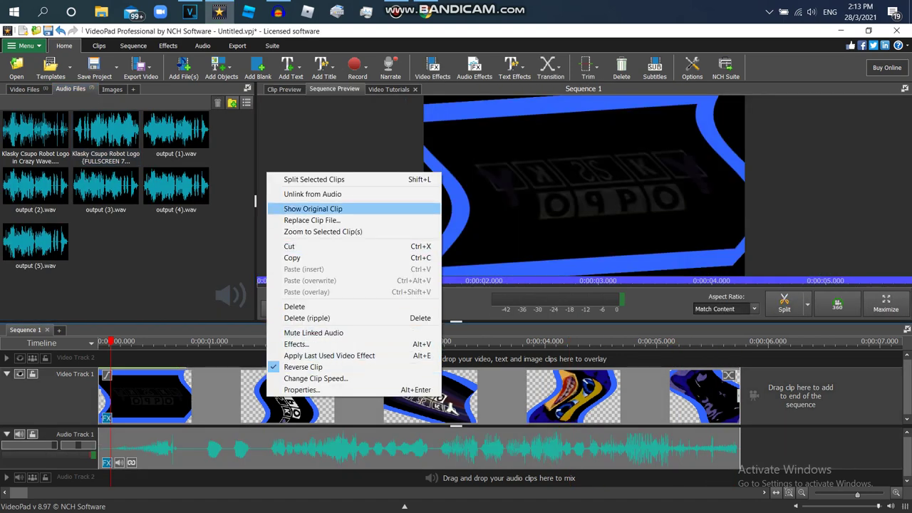
{"action": "left_click", "coordinate": [312, 194]}
{"action": "right_click", "coordinate": [290, 453]}
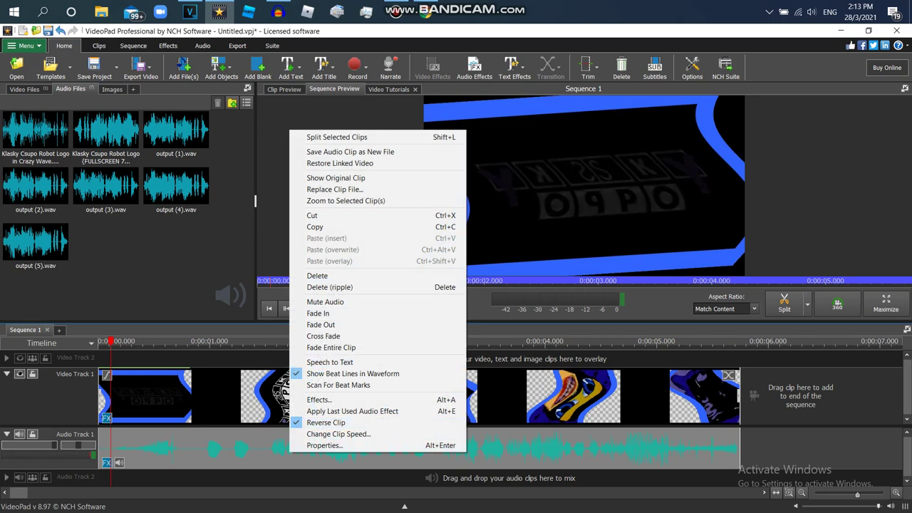
{"action": "left_click", "coordinate": [318, 275]}
{"action": "left_click_drag", "start_coordinate": [106, 131], "coordinate": [135, 471]}
{"action": "left_click", "coordinate": [320, 308]}
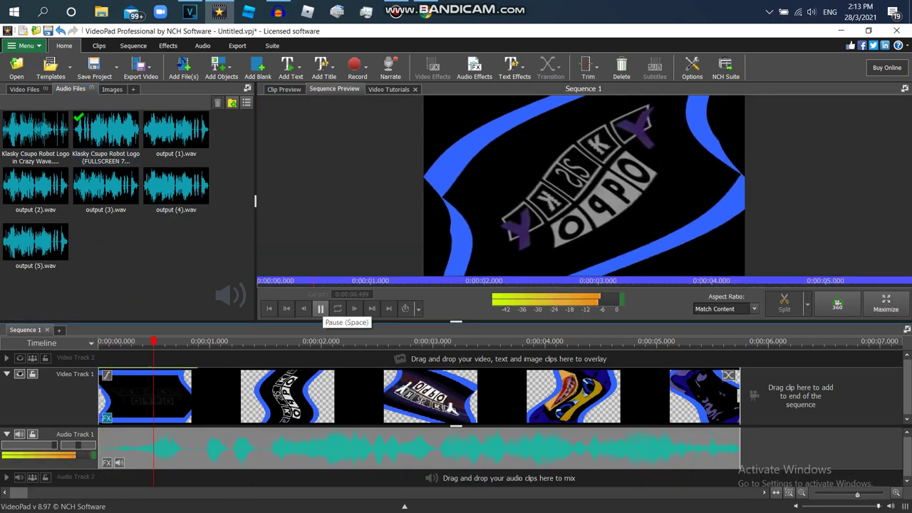
- Turn off Reverse Clip for the video, reverse the new audio clip, and play the sequence
{"action": "right_click", "coordinate": [486, 371]}
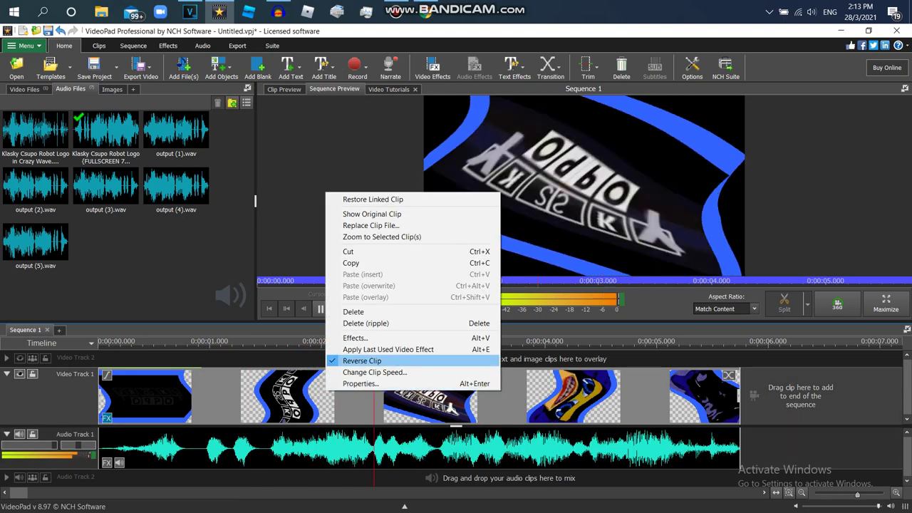
{"action": "left_click", "coordinate": [441, 354]}
{"action": "right_click", "coordinate": [357, 445]}
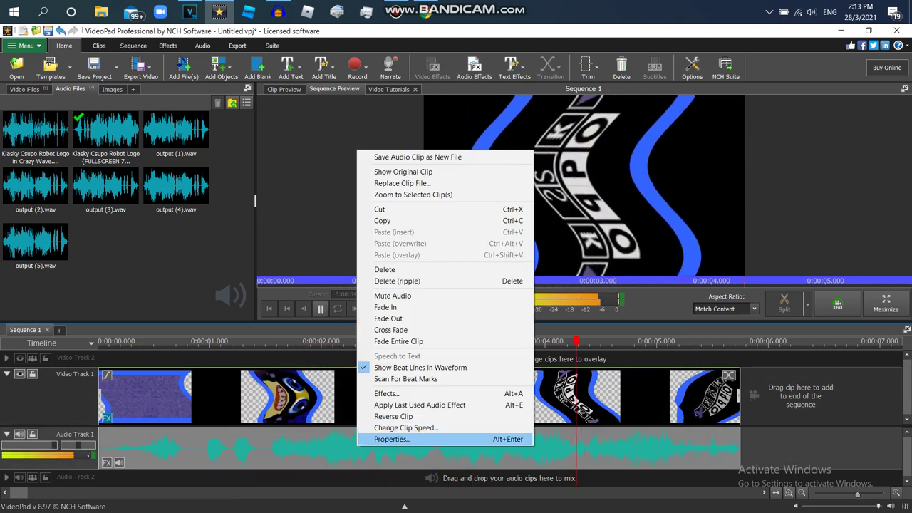
{"action": "left_click", "coordinate": [394, 416]}
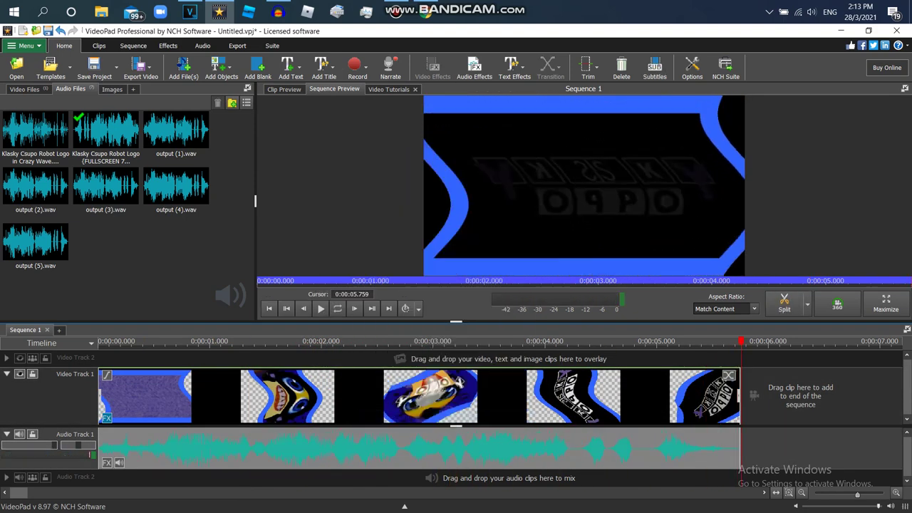
{"action": "left_click", "coordinate": [321, 308]}
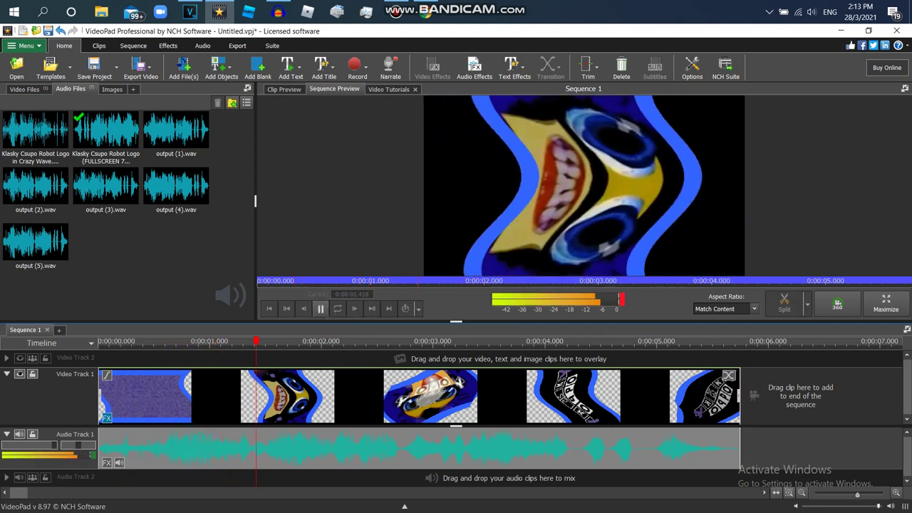